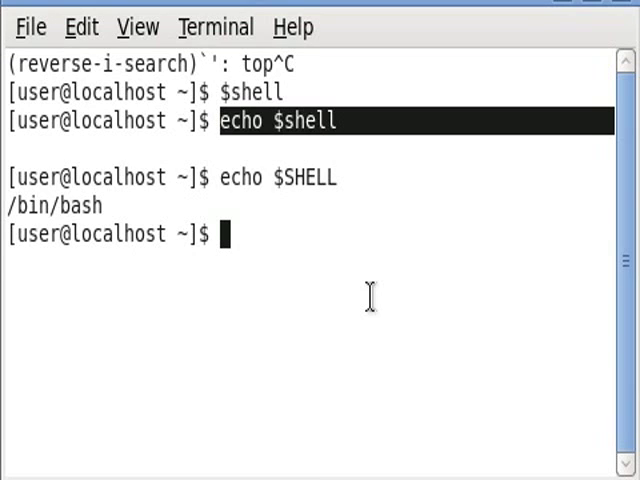
pyautogui.write('history')
# List the command history, rerun entry 1000 (echo $shell), and highlight both echo lines.
pyautogui.press('Return')
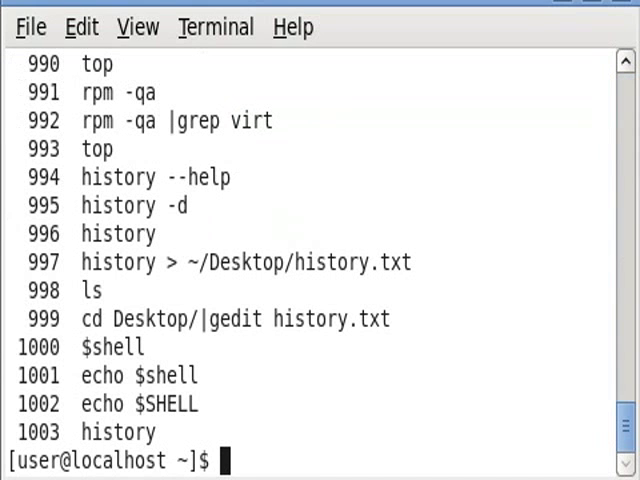
pyautogui.write('!100')
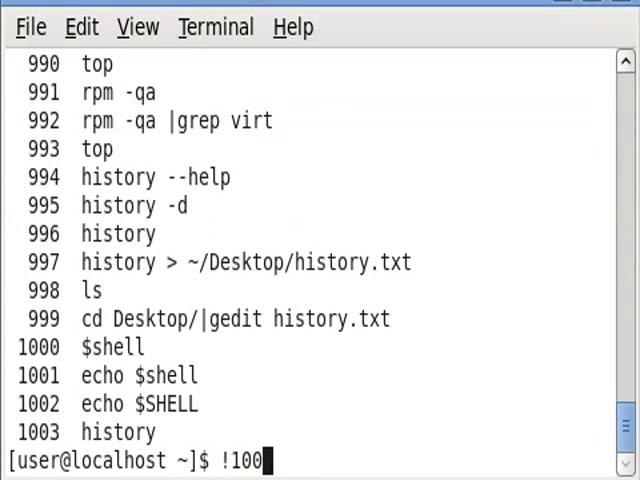
pyautogui.write('0')
pyautogui.press('Return')
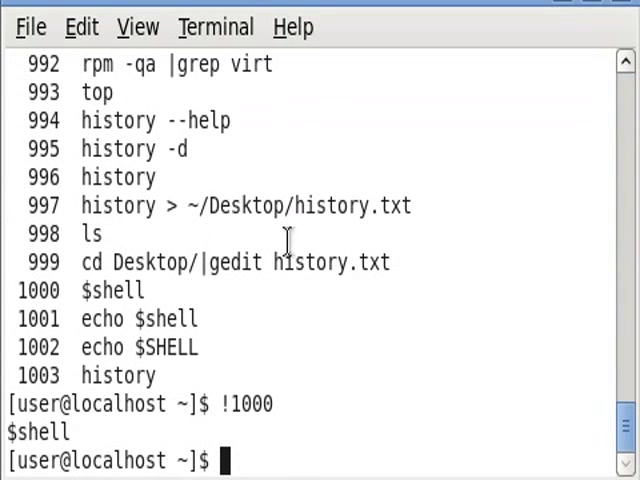
pyautogui.moveTo(20, 318)
pyautogui.mouseDown()
pyautogui.moveTo(188, 318)
pyautogui.moveTo(71, 318)
pyautogui.mouseUp()
pyautogui.moveTo(243, 348); pyautogui.dragTo(80, 347)
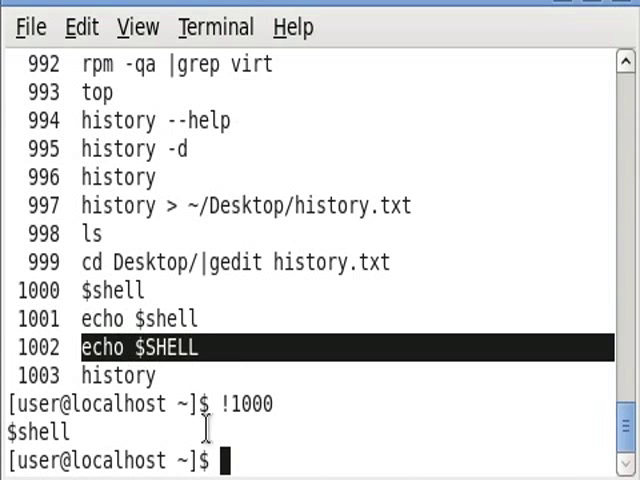
# Clear the history selection and run echo $SHELL, printing /bin/bash.
pyautogui.click(233, 450)
pyautogui.write('echo ')
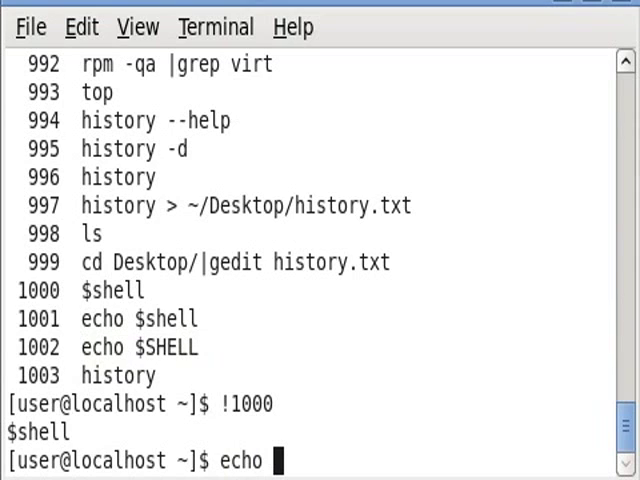
pyautogui.write('$')
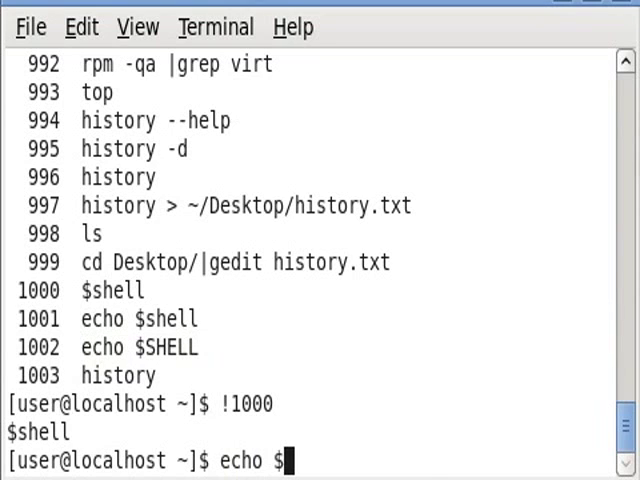
pyautogui.write('SHEL')
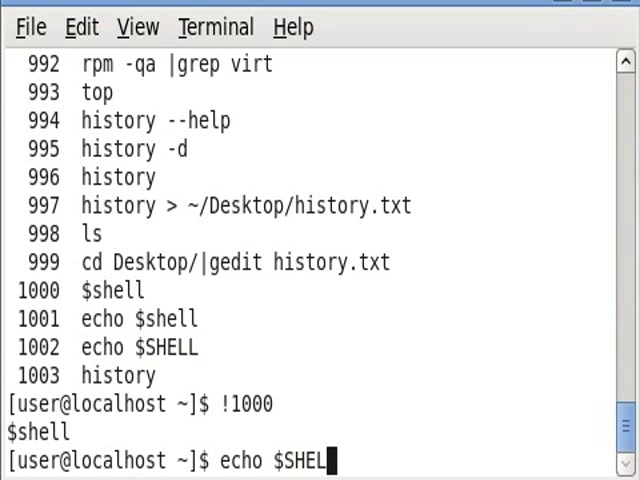
pyautogui.write('L')
pyautogui.press('Return')
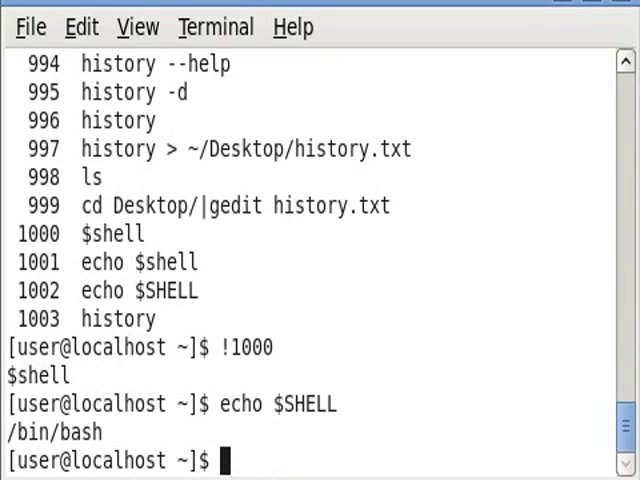
pyautogui.write('echo ')
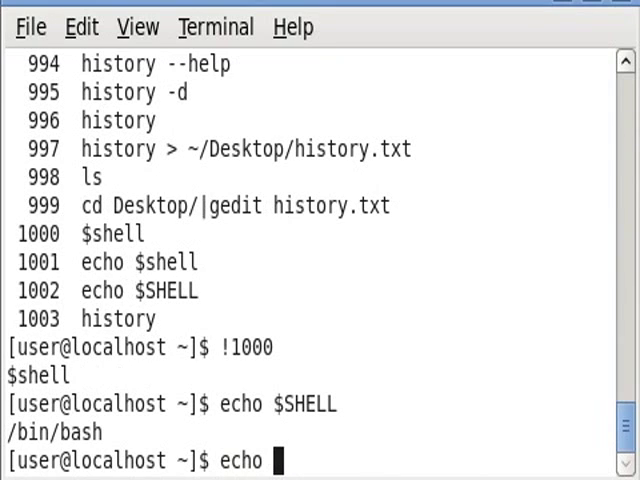
pyautogui.write('my she')
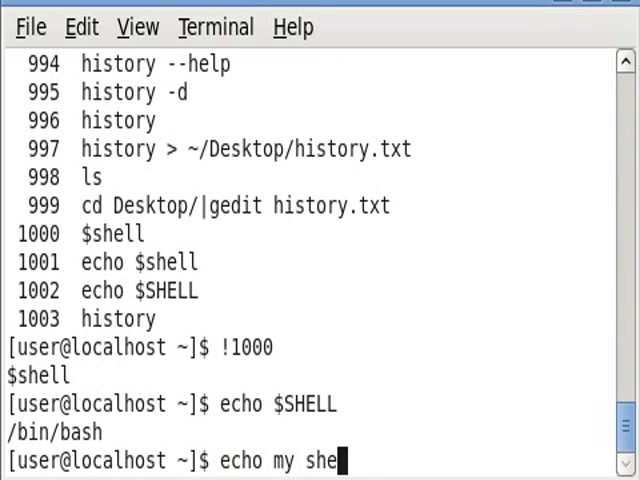
pyautogui.write('ll in')
# Correct the typo in 'is' while composing 'echo my shell is bash!' at the prompt.
pyautogui.press('BackSpace')
pyautogui.write('s ')
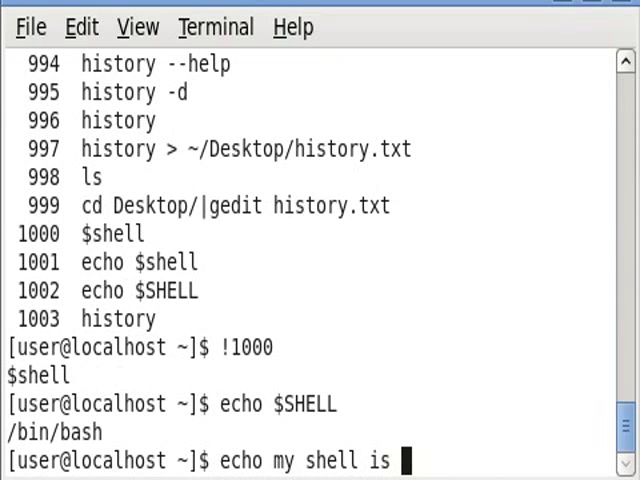
pyautogui.write('bash!')
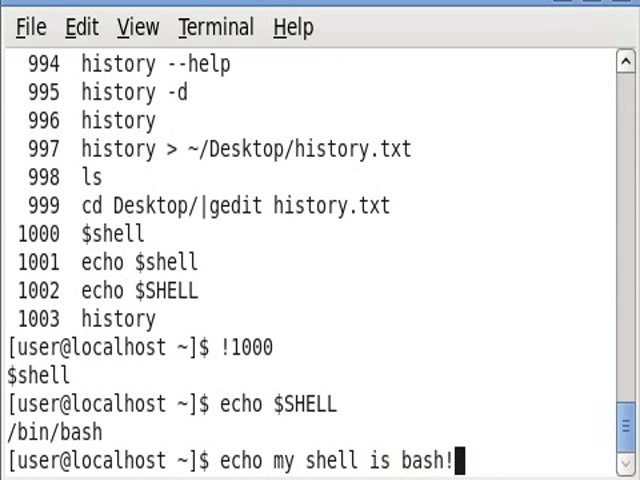